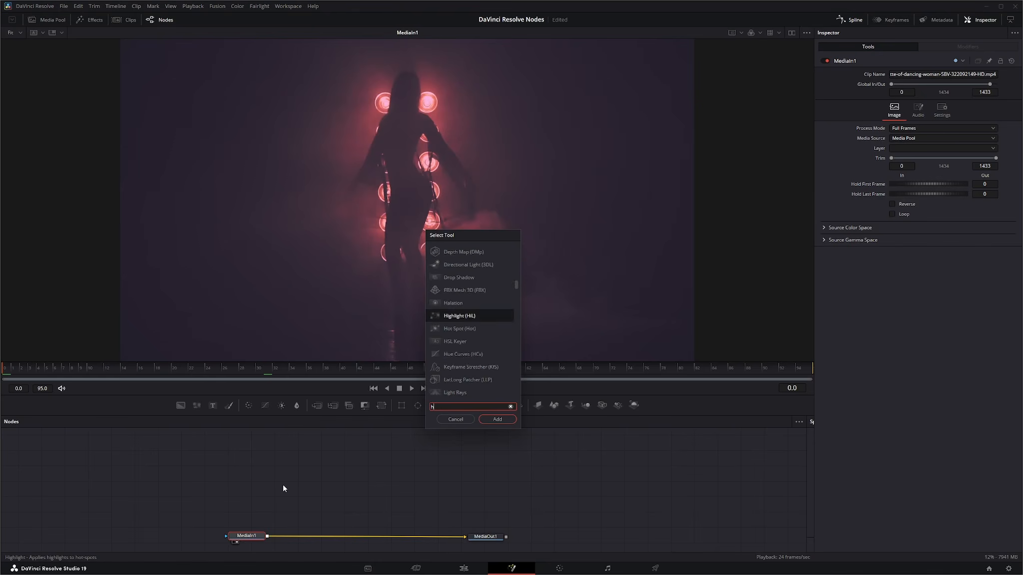
# Step: Add a Highlight node between MediaIn1 and MediaOut1, and mask it with an Ellipse node placed directly above it
pyautogui.press('Return')
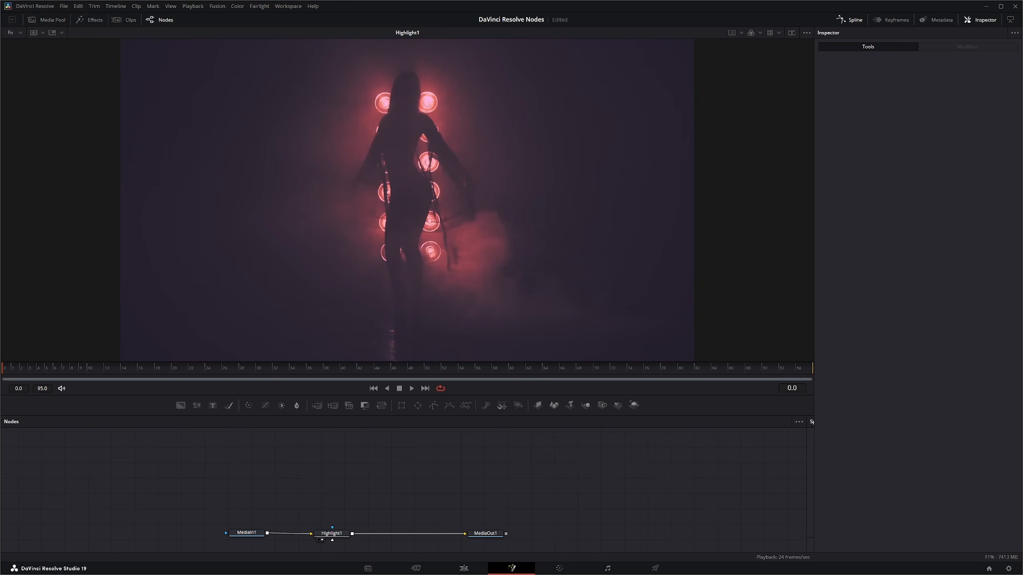
pyautogui.hotkey('ctrl', 's')
pyautogui.moveTo(419, 406); pyautogui.dragTo(333, 541)
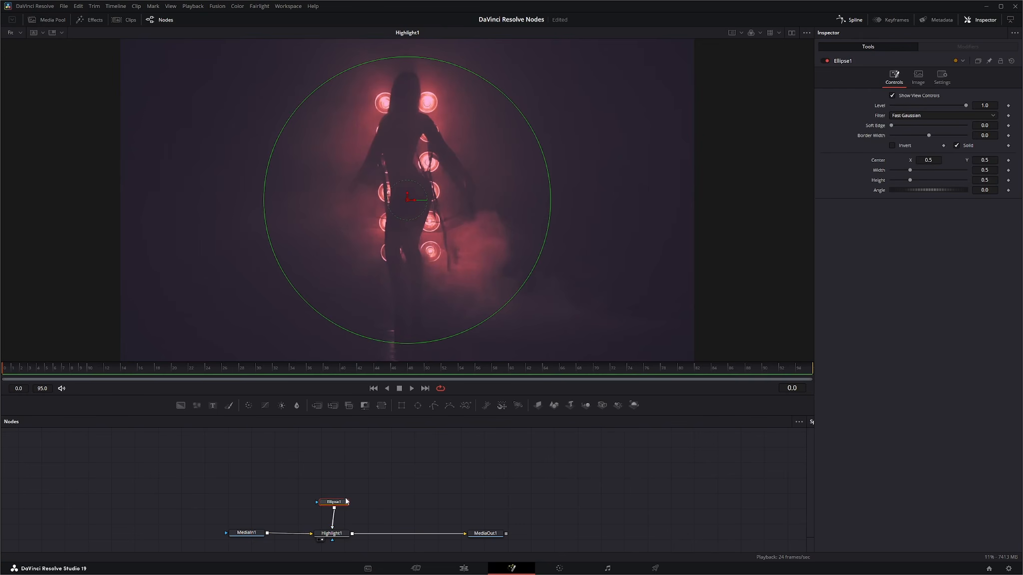
pyautogui.moveTo(336, 504); pyautogui.dragTo(336, 507)
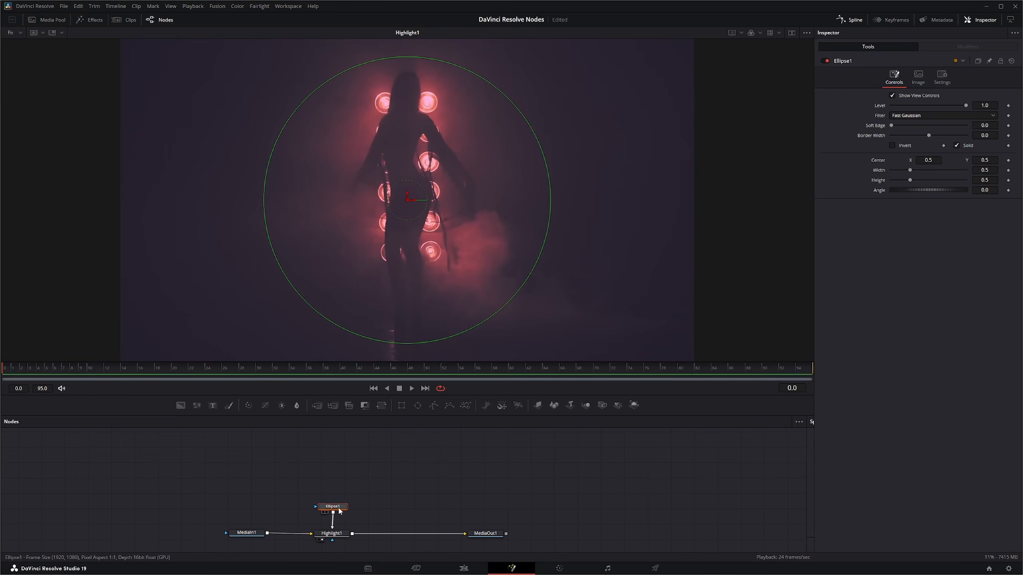
# Step: Adjust Highlight1 to a Low threshold of 0.821, a Curve of 0.54 and a Length of 0.963
pyautogui.click(335, 537)
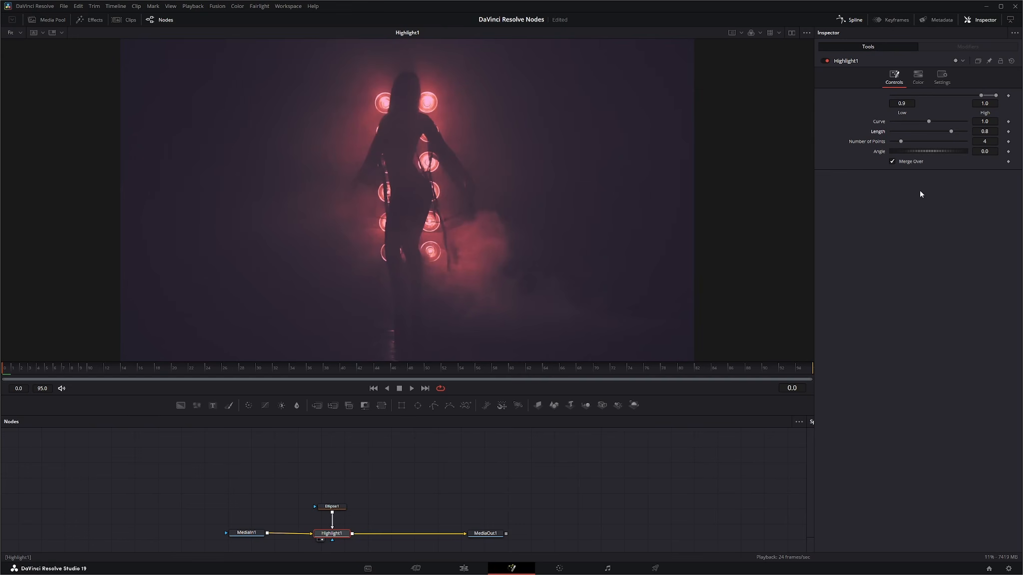
pyautogui.moveTo(929, 123); pyautogui.dragTo(906, 124)
pyautogui.moveTo(980, 95); pyautogui.dragTo(952, 95)
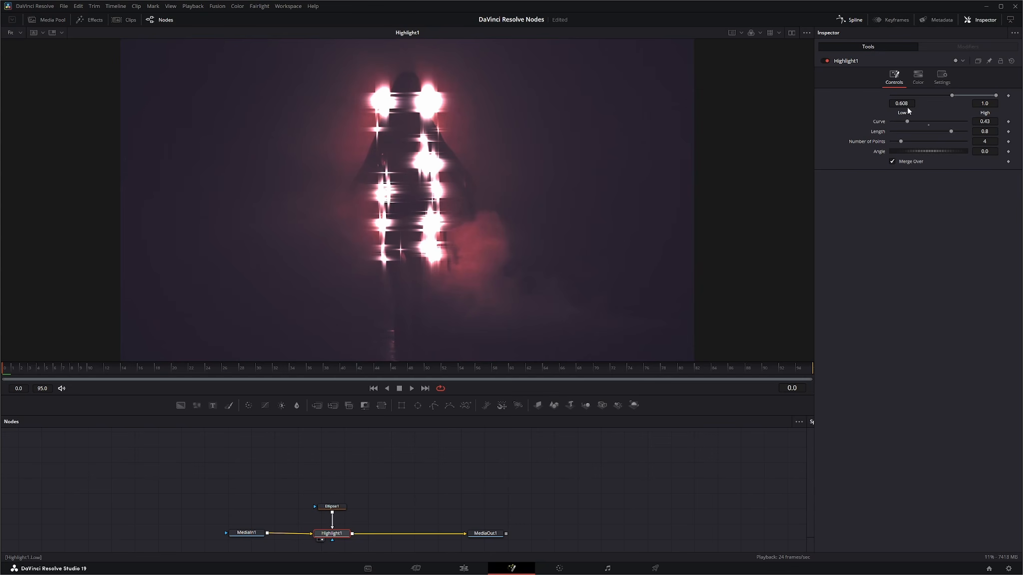
pyautogui.moveTo(908, 106)
pyautogui.mouseDown()
pyautogui.moveTo(966, 106)
pyautogui.moveTo(905, 121)
pyautogui.moveTo(964, 134)
pyautogui.mouseUp()
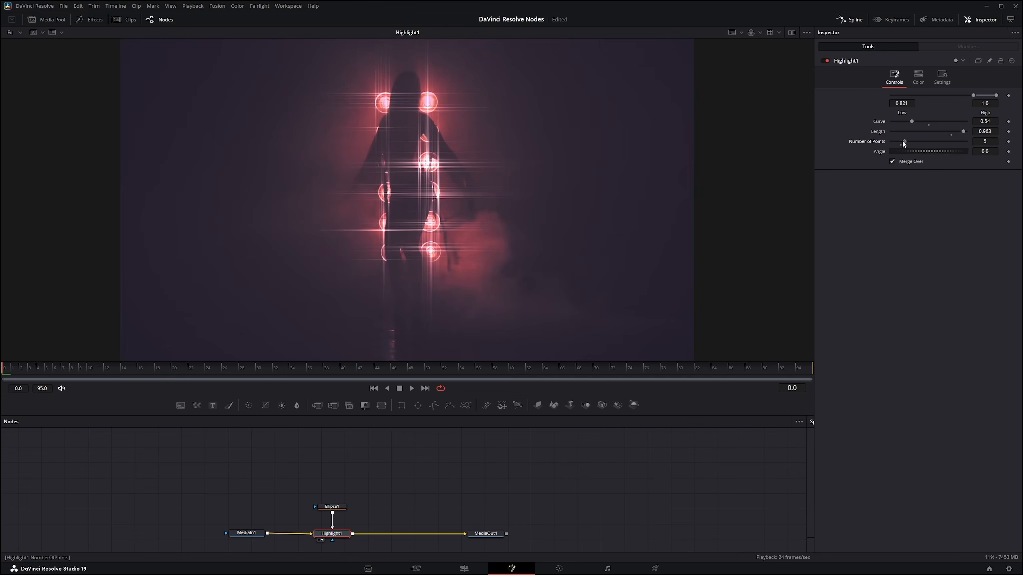
# Step: Refine Highlight1's star shape with 10 points, an Angle of 45.5, Low at 0.886 and Curve at 0.337
pyautogui.moveTo(902, 140)
pyautogui.mouseDown()
pyautogui.moveTo(934, 148)
pyautogui.moveTo(922, 147)
pyautogui.mouseUp()
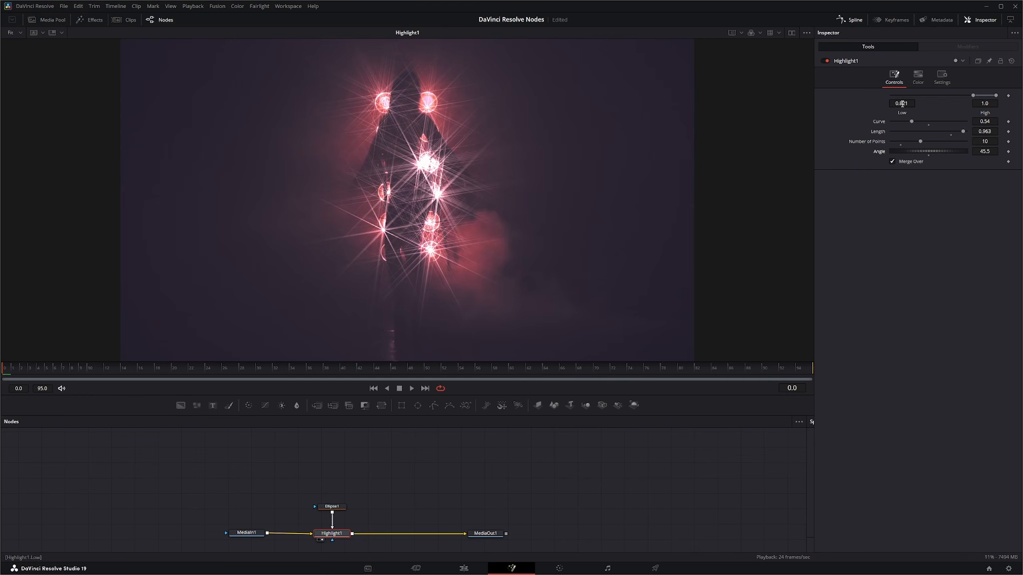
pyautogui.moveTo(903, 103); pyautogui.dragTo(929, 103)
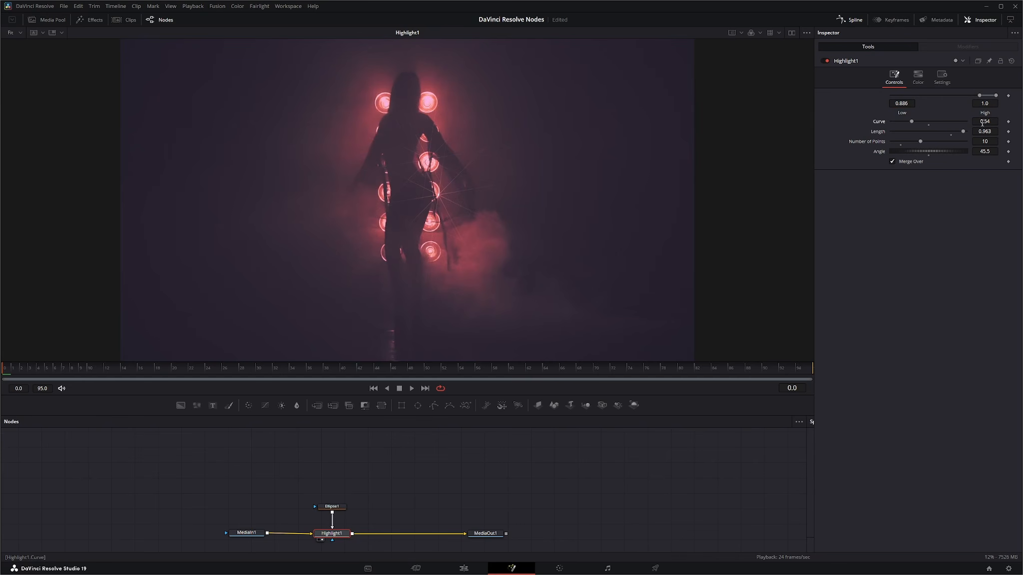
pyautogui.moveTo(982, 123)
pyautogui.mouseDown()
pyautogui.moveTo(1014, 123)
pyautogui.moveTo(1000, 122)
pyautogui.mouseUp()
# Step: Play back the highlight effect, stop it and scrub the playhead to frame 32
pyautogui.click(411, 388)
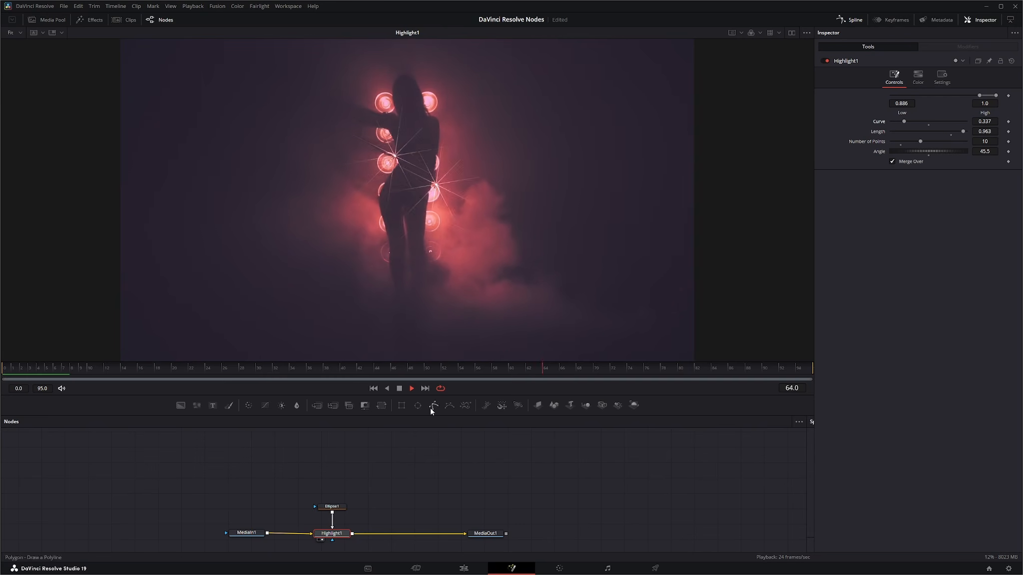
pyautogui.click(400, 389)
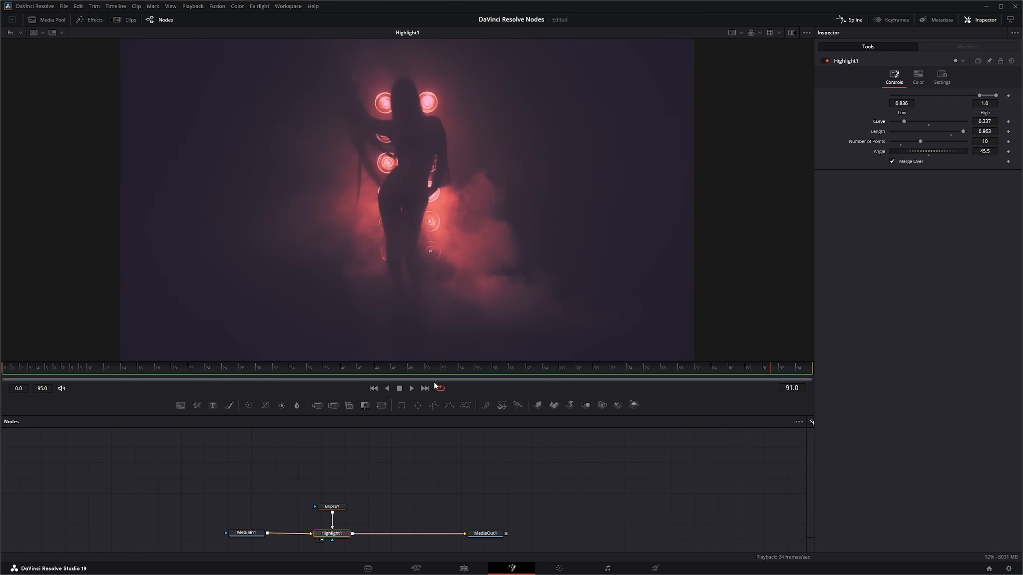
pyautogui.click(380, 374)
pyautogui.moveTo(374, 374); pyautogui.dragTo(276, 378)
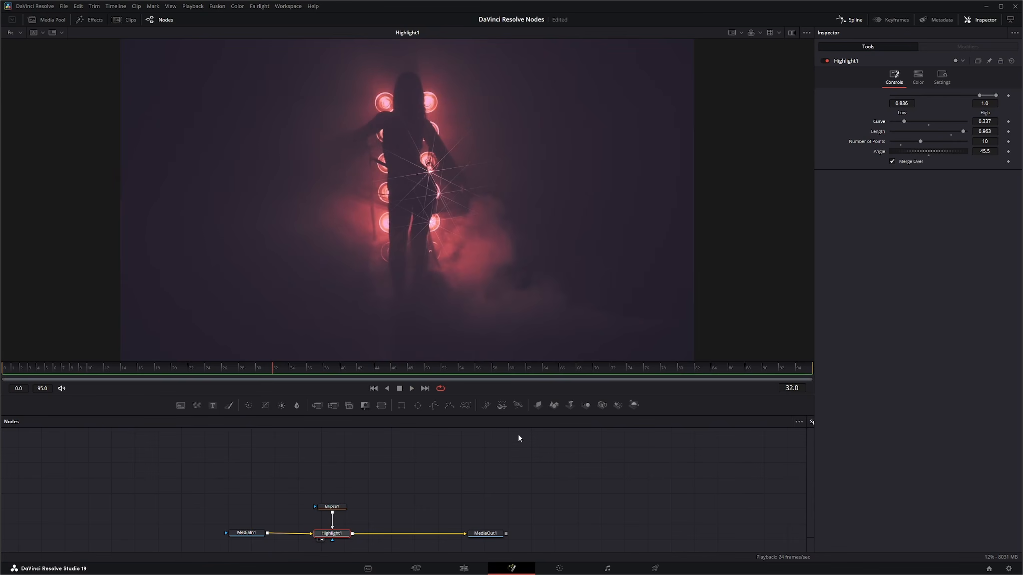
# Step: Try tinting Highlight1 with a Color Scale sampled from the red lights, and experiment with the colour and alpha scales
pyautogui.click(330, 533)
pyautogui.click(919, 77)
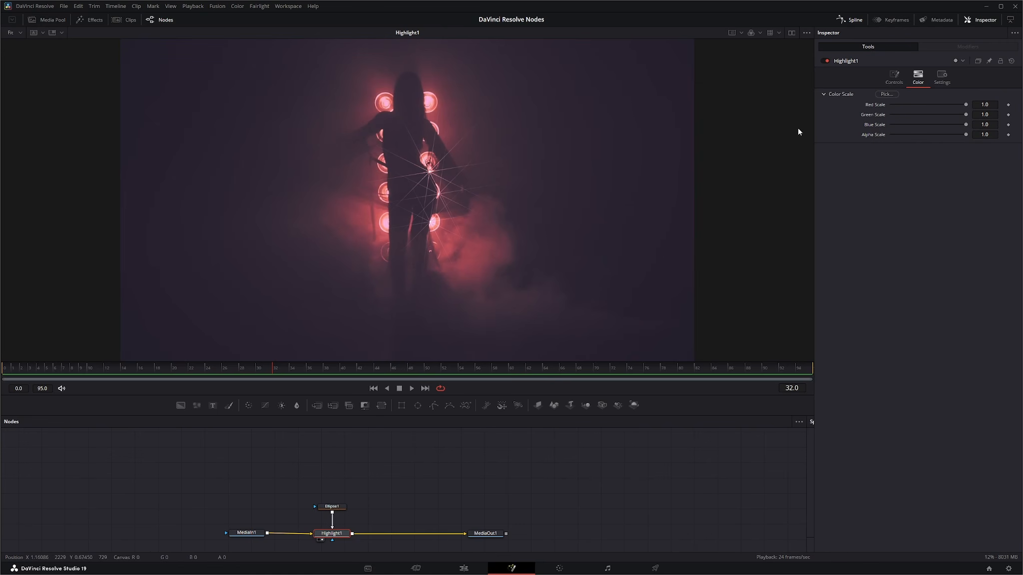
pyautogui.moveTo(888, 98); pyautogui.dragTo(432, 223)
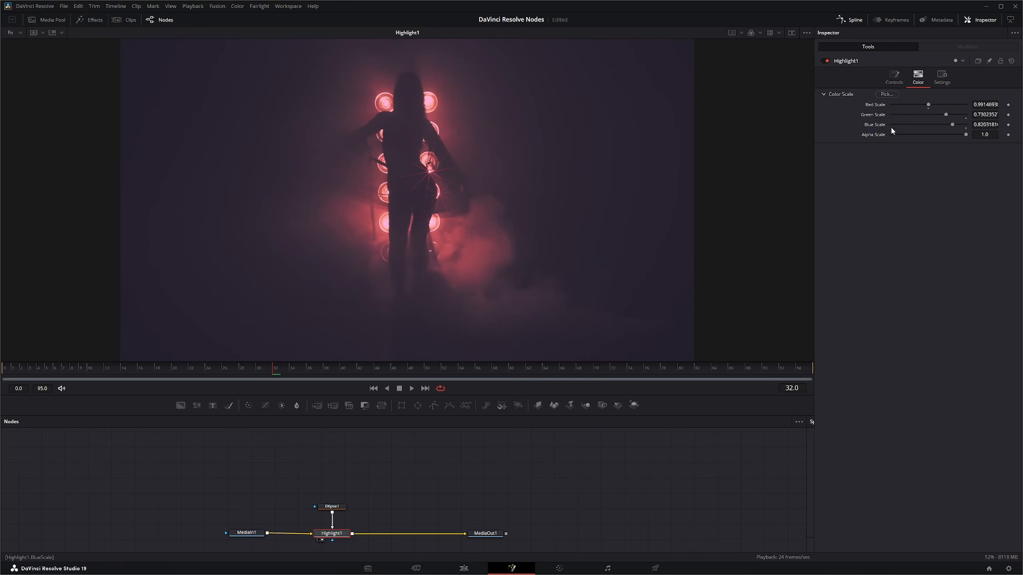
pyautogui.moveTo(928, 105)
pyautogui.mouseDown()
pyautogui.moveTo(957, 116)
pyautogui.moveTo(943, 125)
pyautogui.moveTo(954, 135)
pyautogui.moveTo(881, 136)
pyautogui.mouseUp()
pyautogui.moveTo(972, 139); pyautogui.dragTo(920, 138)
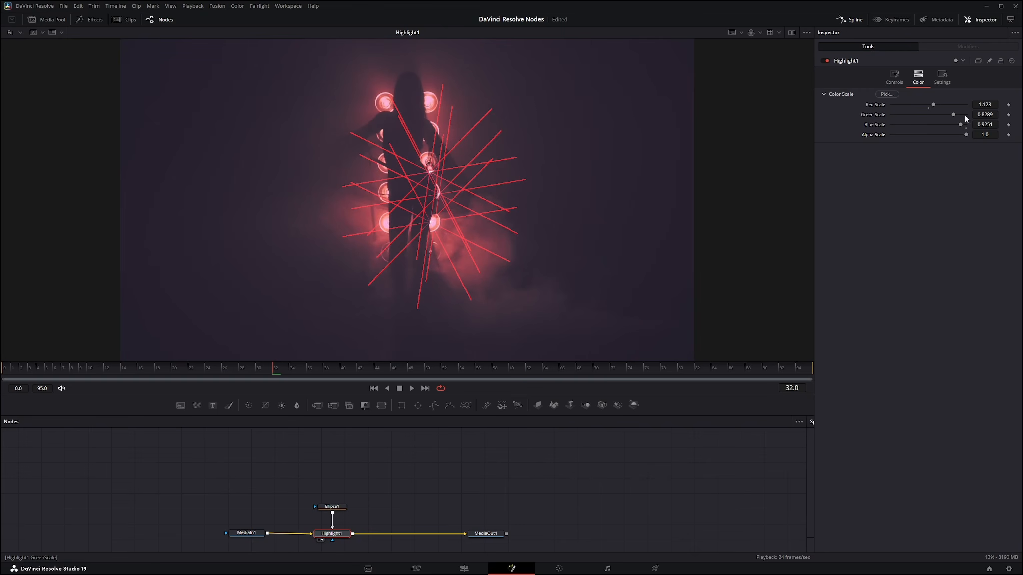
# Step: Reset Highlight1's red, green and blue scales to 1.0
pyautogui.doubleClick(881, 105)
pyautogui.doubleClick(881, 115)
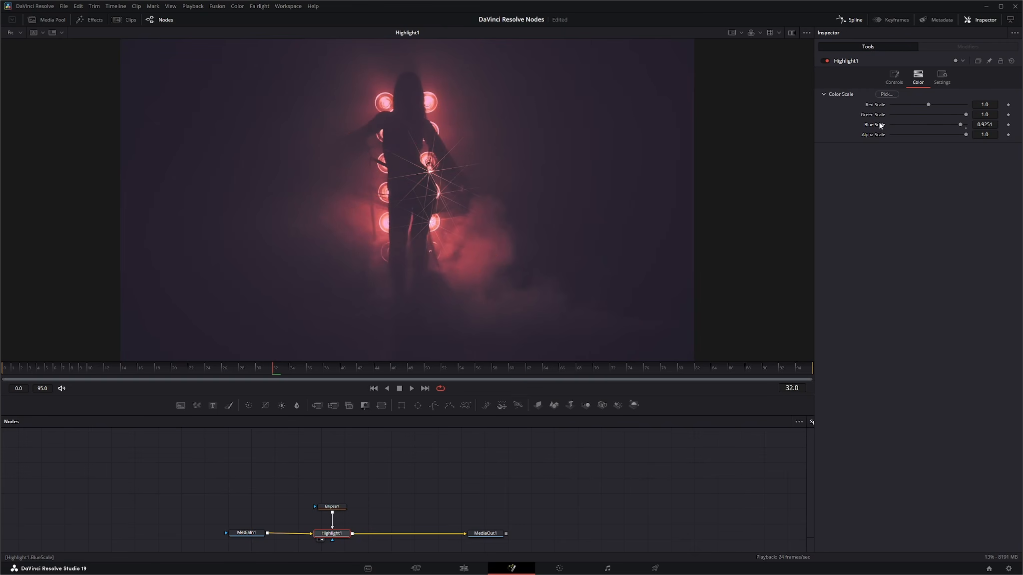
pyautogui.doubleClick(876, 125)
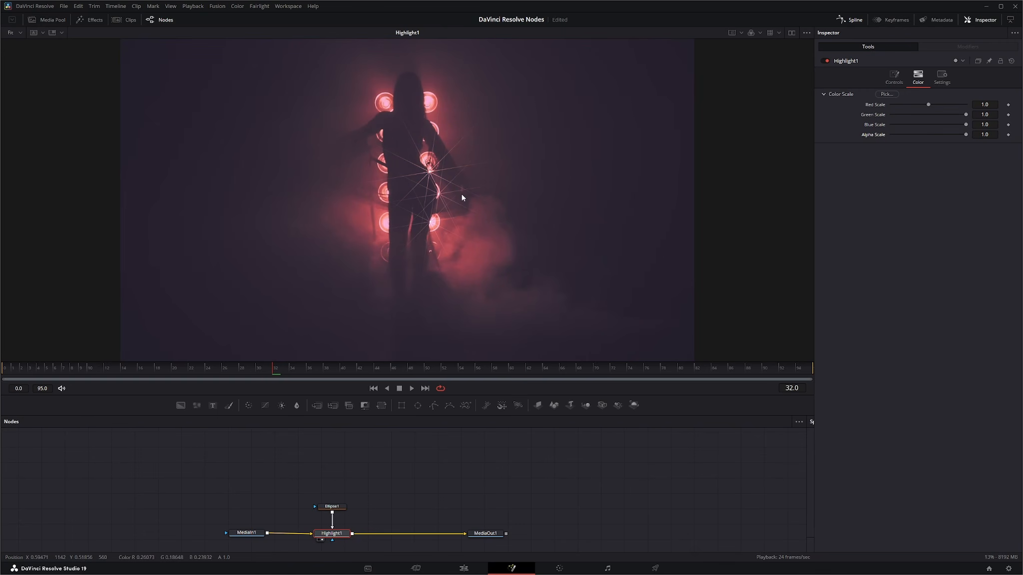
# Step: Set Highlight1's Low threshold to 0.874 and its Curve to 0.266
pyautogui.click(894, 77)
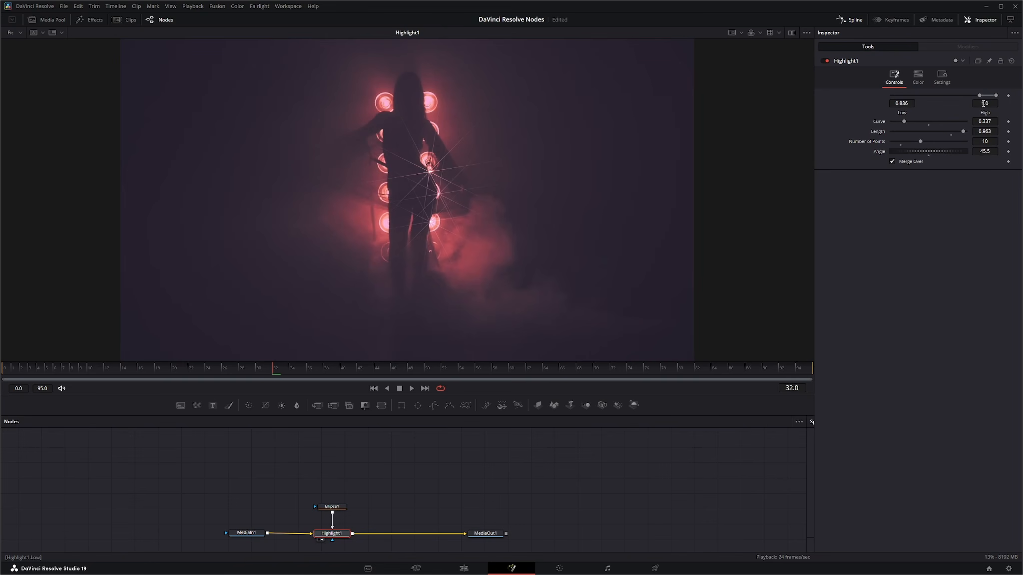
pyautogui.moveTo(910, 104); pyautogui.dragTo(903, 104)
pyautogui.moveTo(991, 120); pyautogui.dragTo(986, 121)
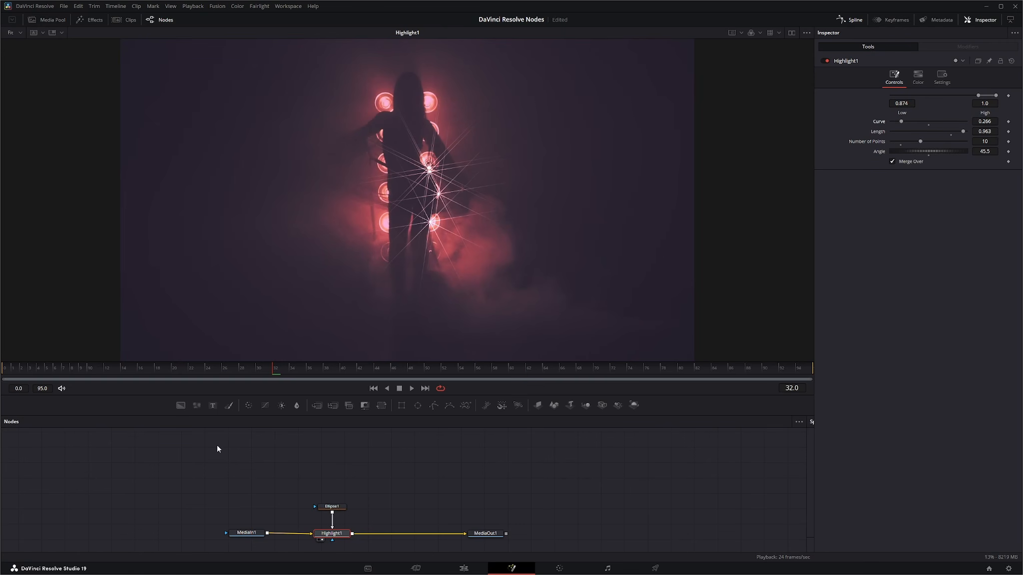
# Step: Move Ellipse1 and Highlight1 above the main line and add a Merge node feeding MediaOut1, with MediaIn1 as background and Highlight1 as foreground
pyautogui.moveTo(299, 499); pyautogui.dragTo(320, 489)
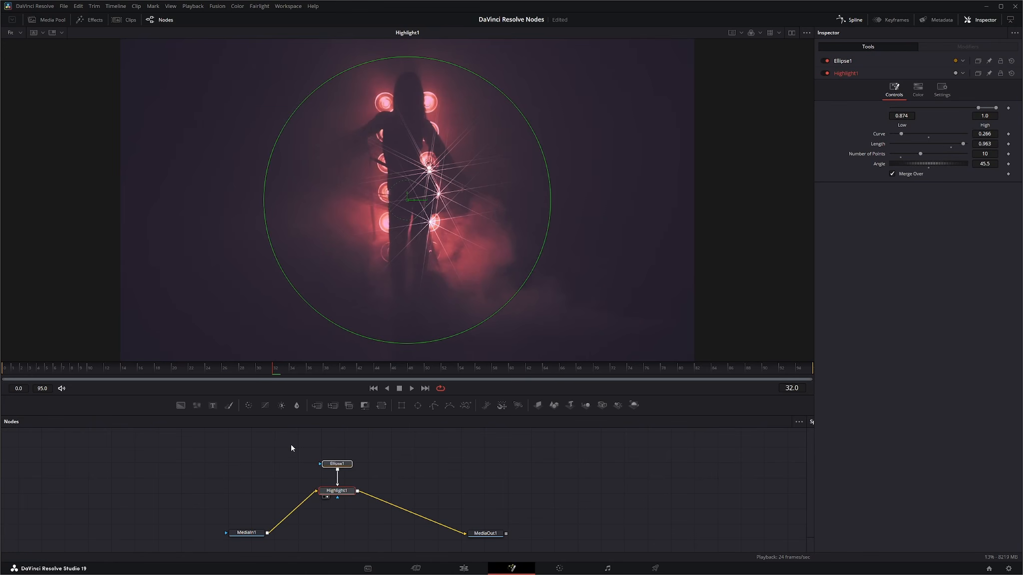
pyautogui.moveTo(382, 407); pyautogui.dragTo(343, 534)
pyautogui.moveTo(268, 533); pyautogui.dragTo(356, 532)
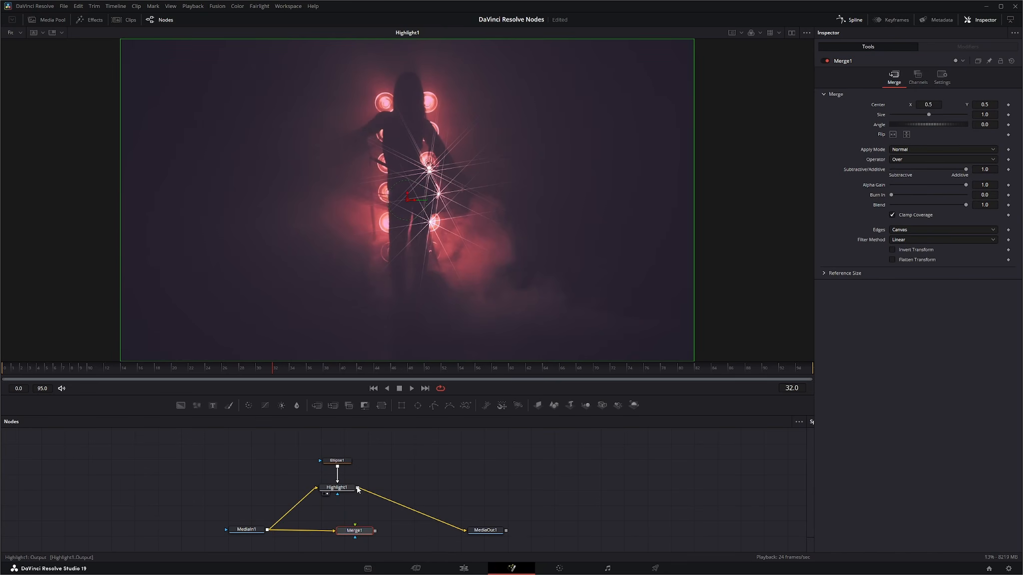
pyautogui.moveTo(357, 489); pyautogui.dragTo(462, 534)
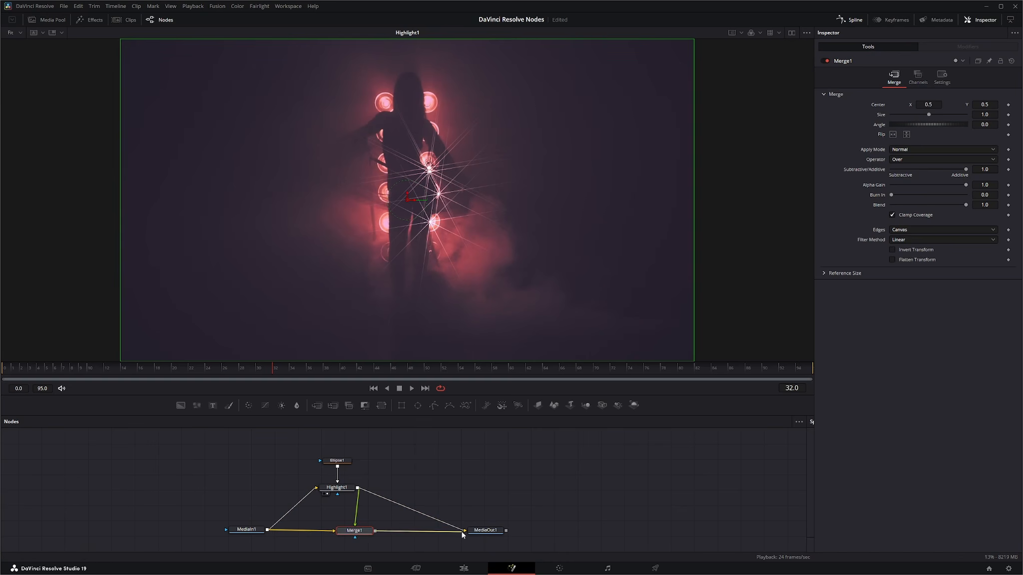
# Step: Turn off Merge Over on Highlight1 and insert a Blur node with a Blur Size of 1.5 between it and Merge1
pyautogui.click(344, 488)
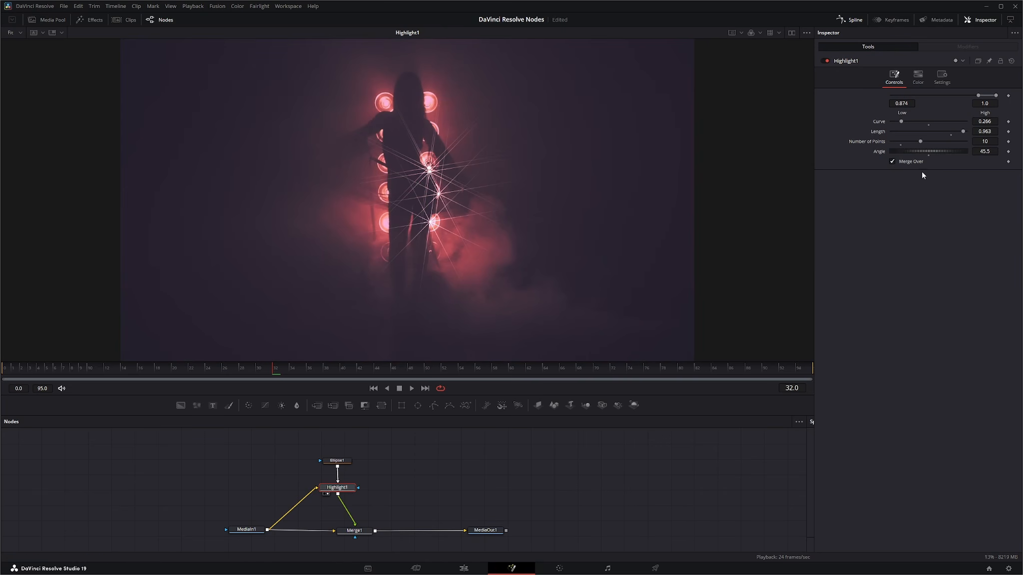
pyautogui.click(893, 161)
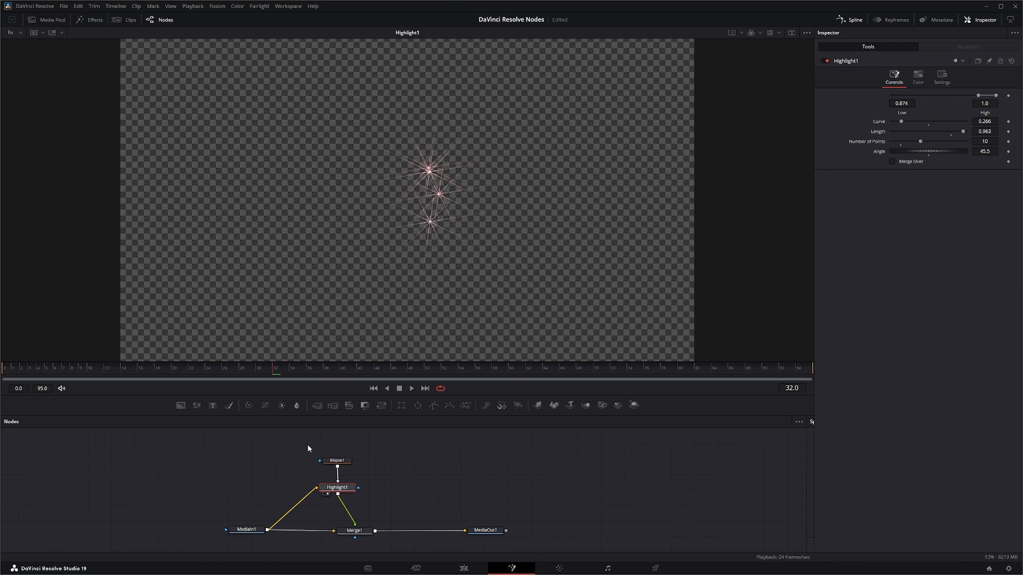
pyautogui.moveTo(311, 450); pyautogui.dragTo(323, 488)
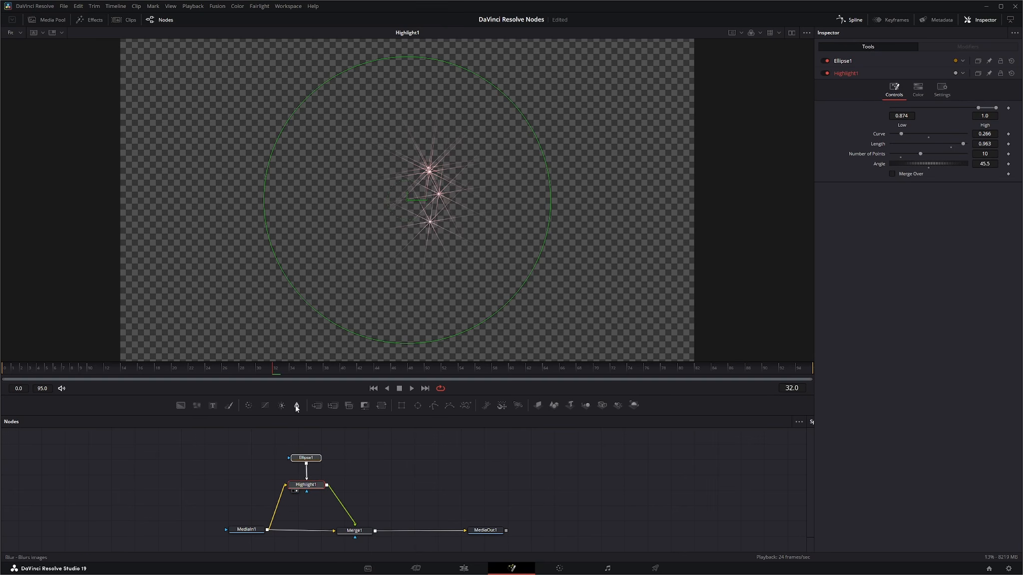
pyautogui.moveTo(296, 405); pyautogui.dragTo(372, 300)
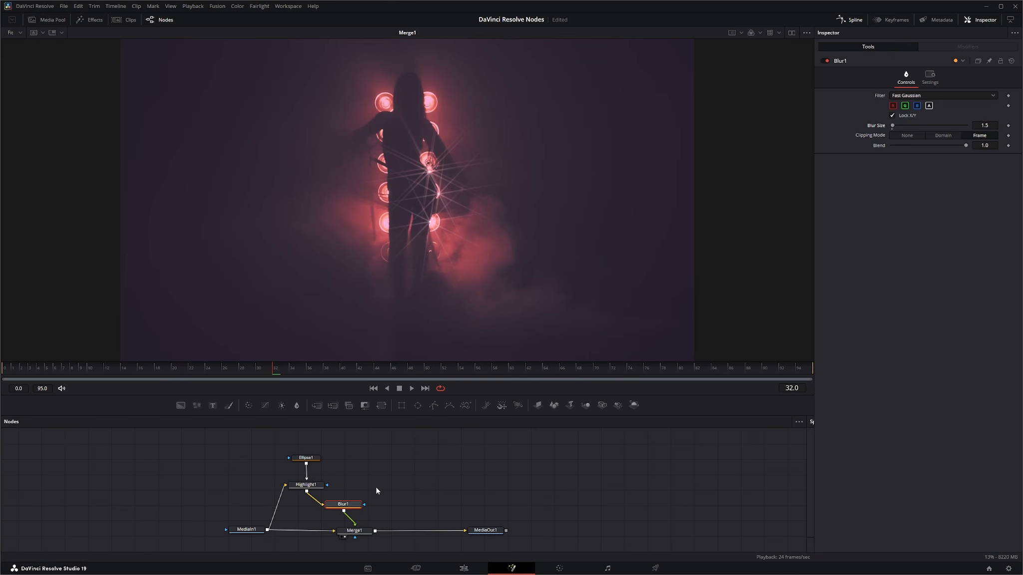
pyautogui.moveTo(349, 507); pyautogui.dragTo(368, 485)
# Step: Add a Background node as Merge1's foreground and connect Blur1's output to it as the mask
pyautogui.moveTo(180, 405); pyautogui.dragTo(424, 486)
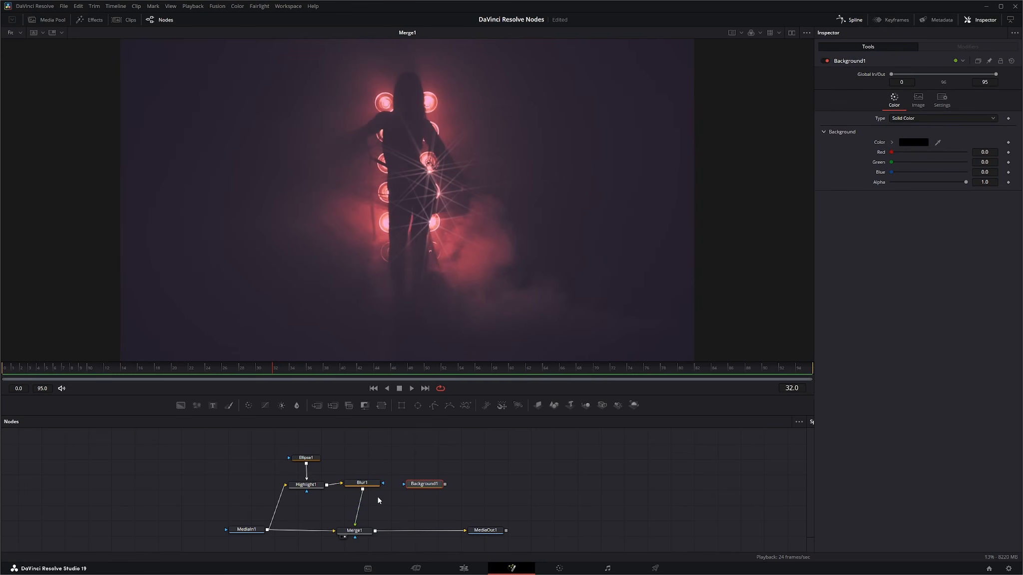
pyautogui.moveTo(363, 531); pyautogui.dragTo(413, 531)
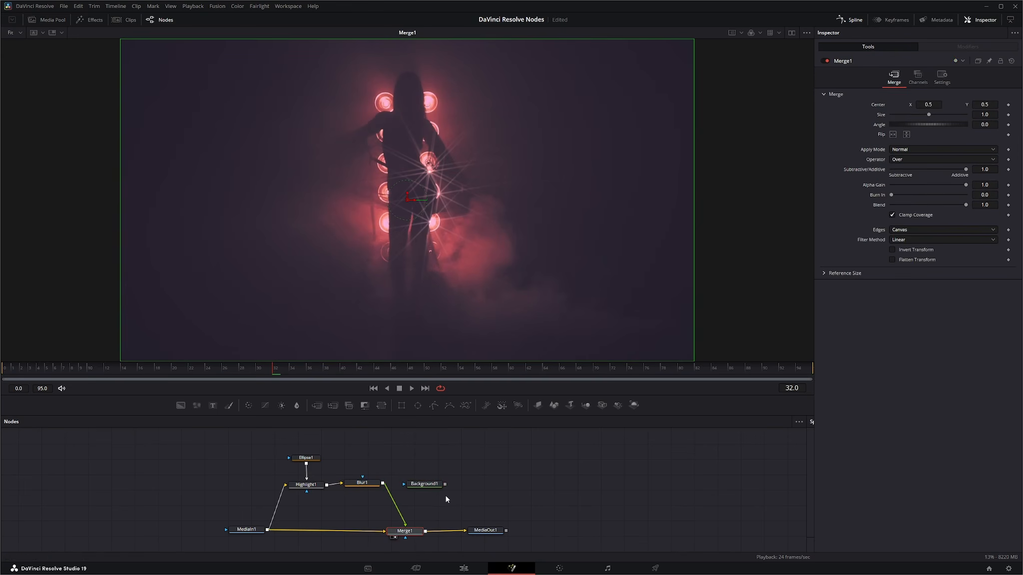
pyautogui.moveTo(445, 485); pyautogui.dragTo(406, 528)
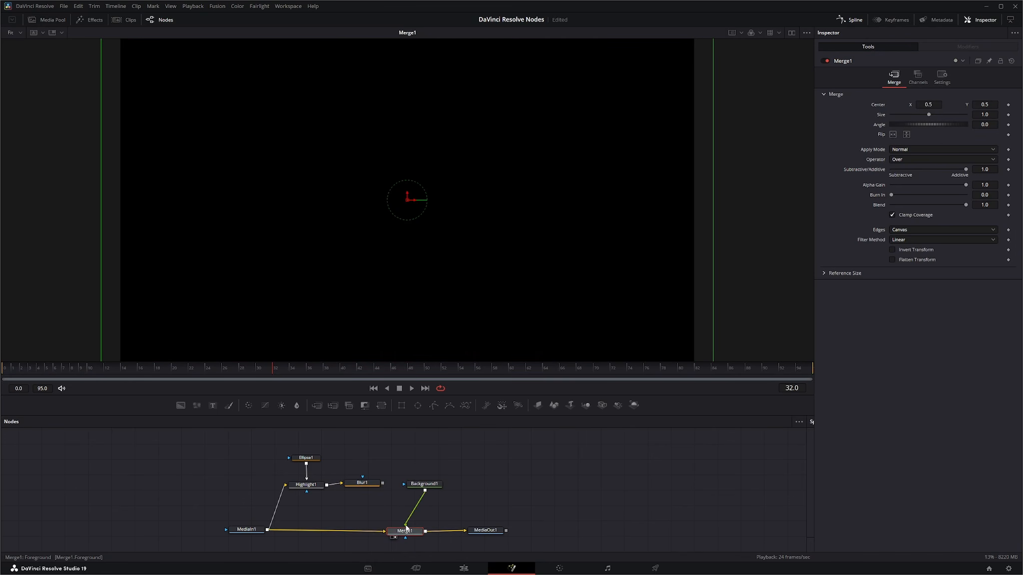
pyautogui.moveTo(383, 483); pyautogui.dragTo(405, 483)
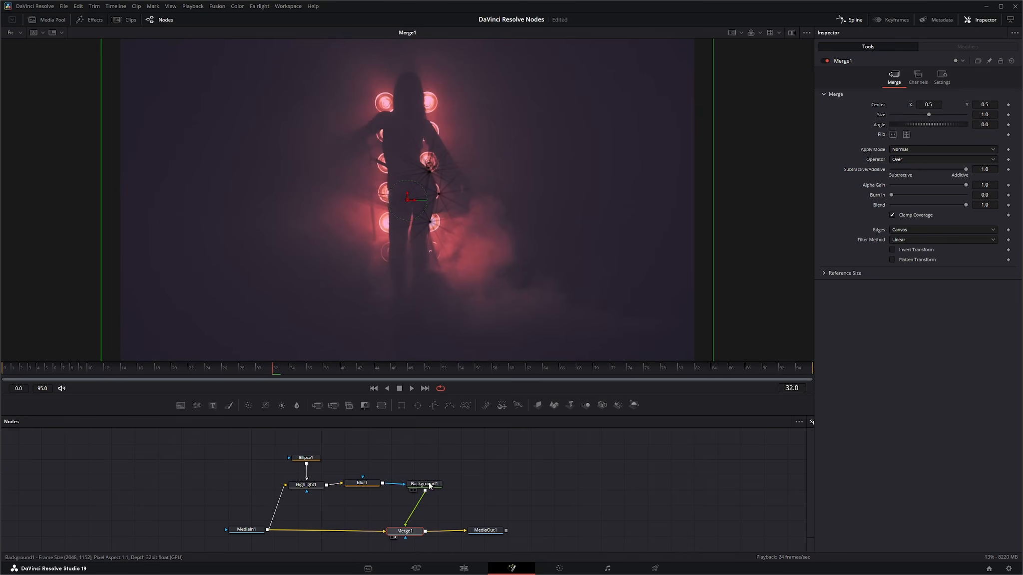
# Step: Colour Background1 with a pink sampled from the glowing lights, and tidy the placement of Background1 and Merge1
pyautogui.click(428, 485)
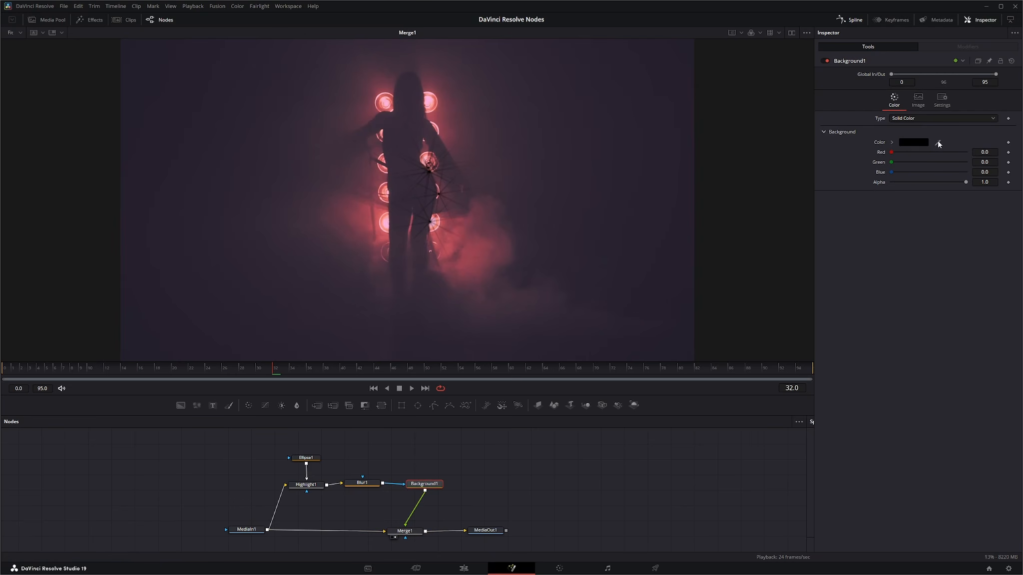
pyautogui.moveTo(938, 144); pyautogui.dragTo(388, 220)
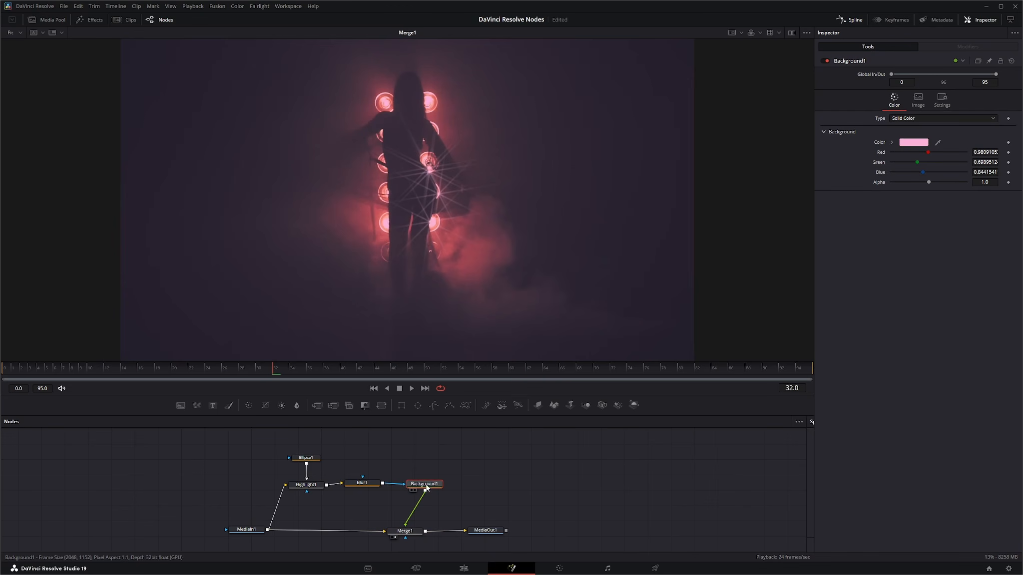
pyautogui.moveTo(426, 487); pyautogui.dragTo(420, 486)
pyautogui.moveTo(415, 534); pyautogui.dragTo(420, 534)
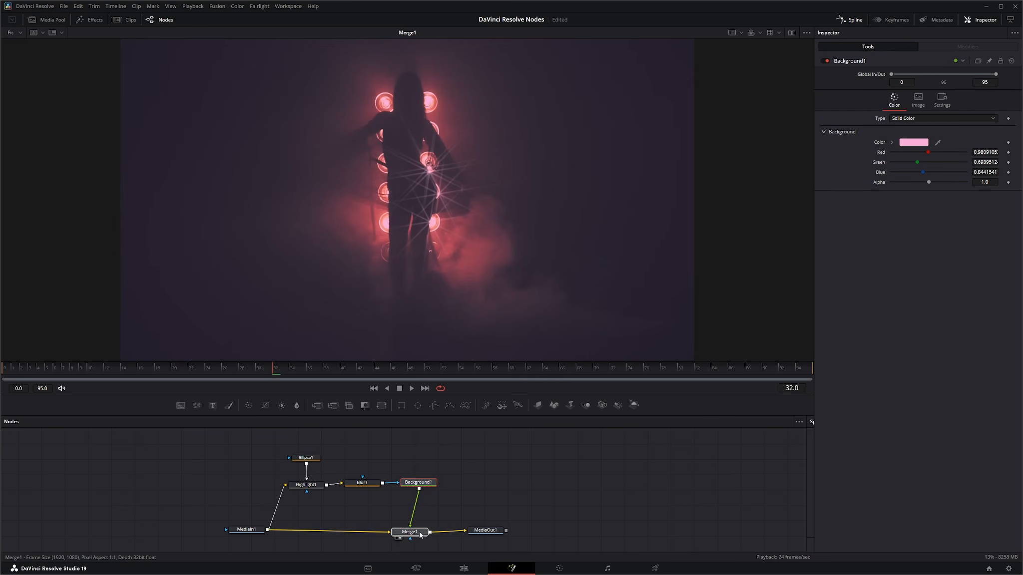
# Step: Play back the merged result, stop it and return the playhead to the first frame
pyautogui.click(420, 535)
pyautogui.click(412, 389)
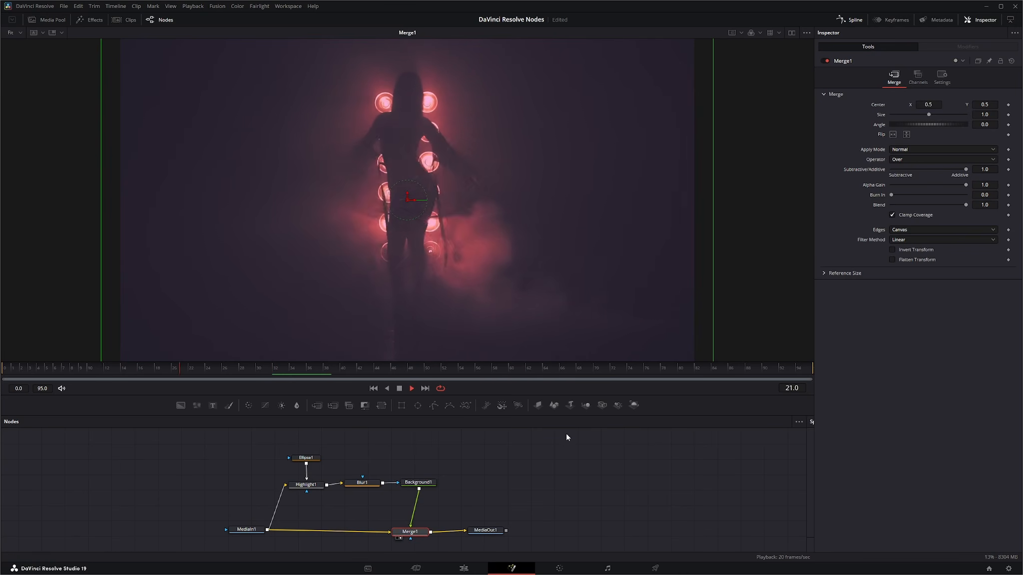
pyautogui.click(400, 388)
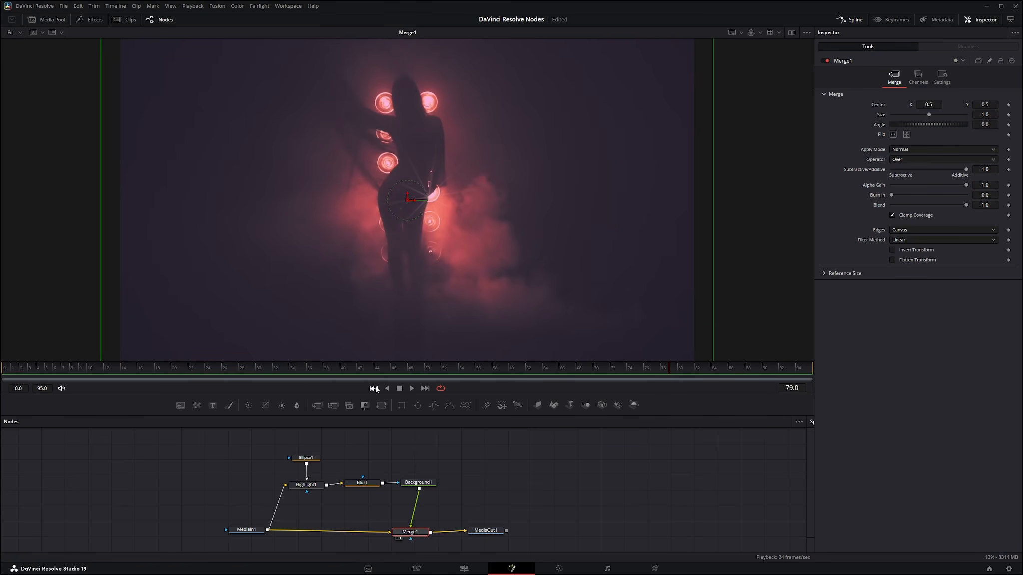
pyautogui.click(374, 389)
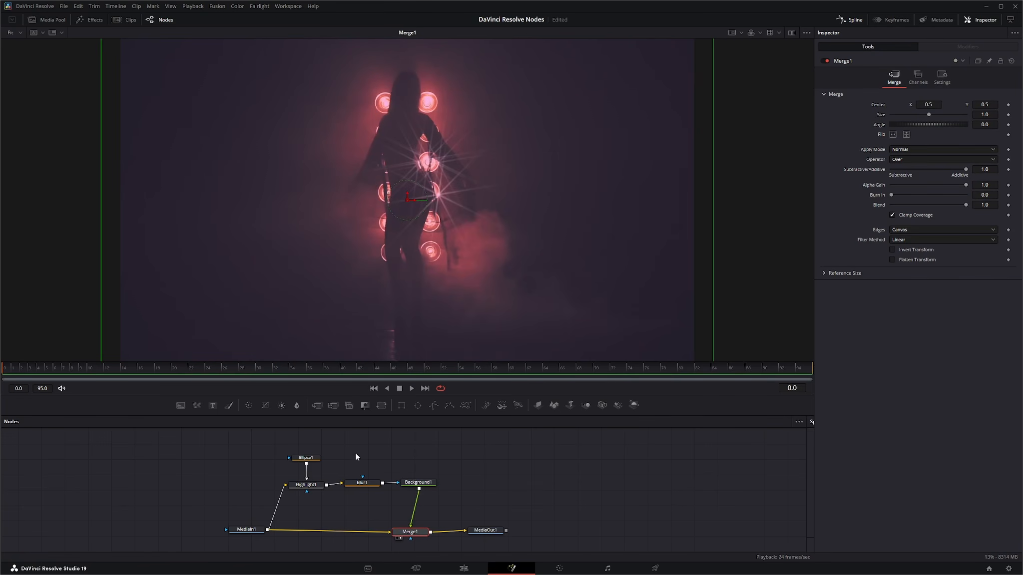
# Step: Set Highlight1's Low threshold to 0.868 and slightly reduce its Curve
pyautogui.click(305, 485)
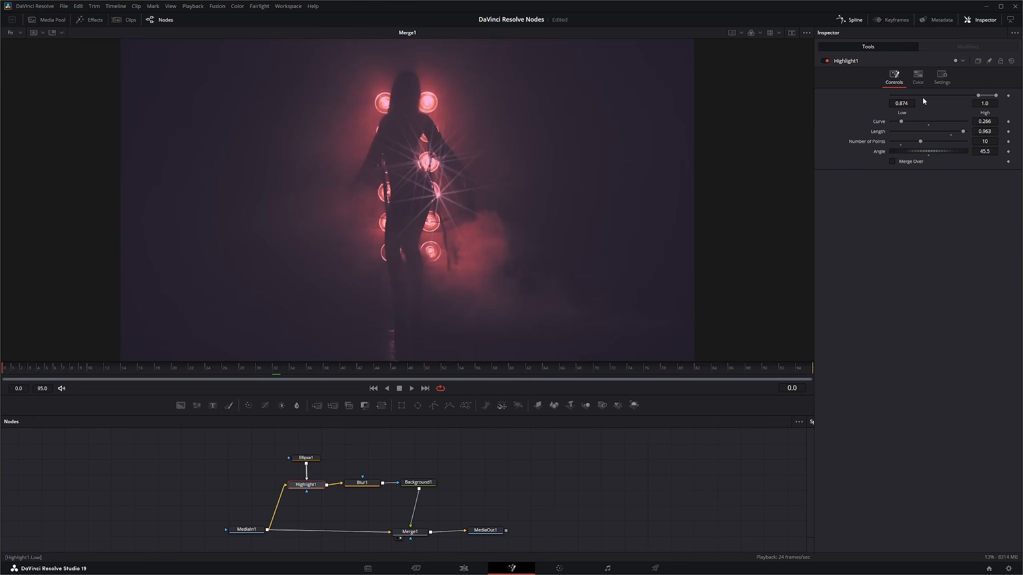
pyautogui.moveTo(906, 106); pyautogui.dragTo(902, 106)
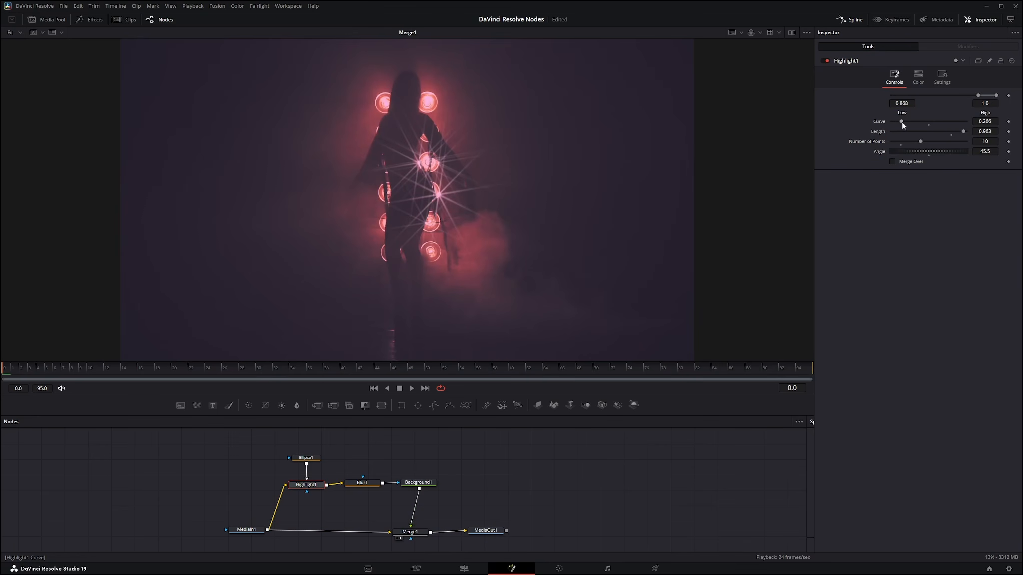
pyautogui.moveTo(989, 124); pyautogui.dragTo(985, 124)
# Step: Set Blur1's Blur Size to 2.2 and play back the composition
pyautogui.click(362, 483)
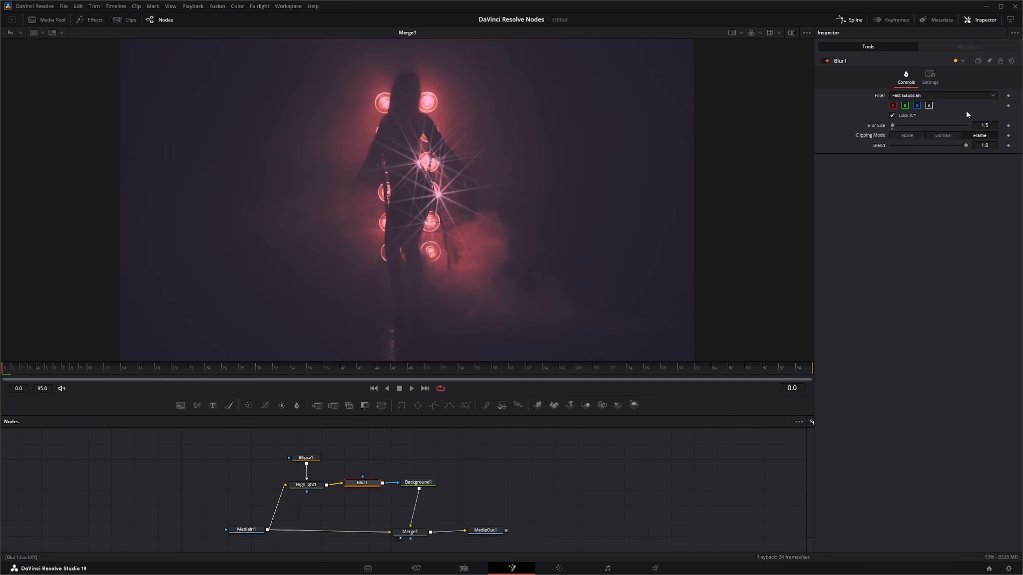
pyautogui.moveTo(986, 126); pyautogui.dragTo(986, 125)
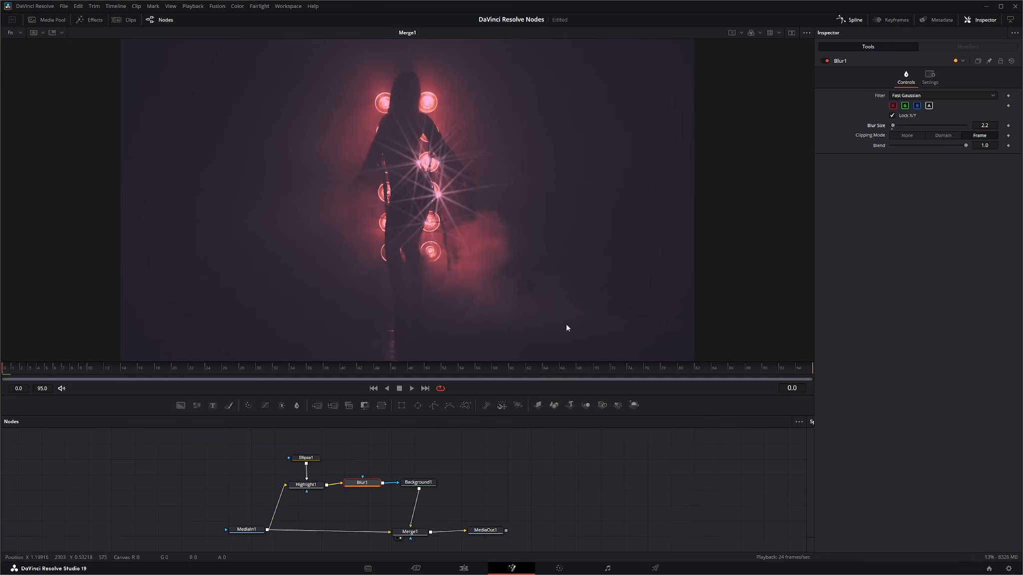
pyautogui.click(412, 388)
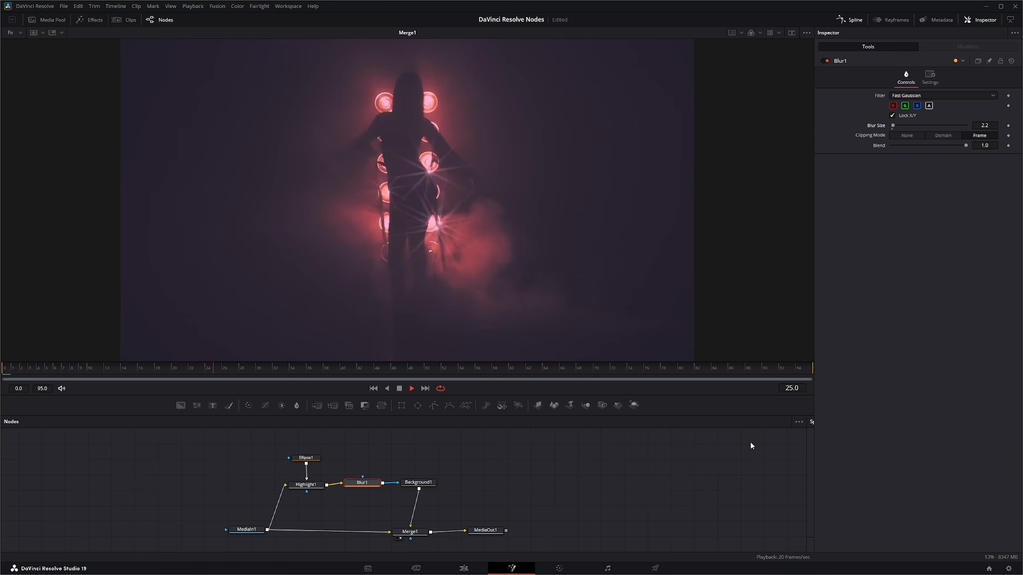